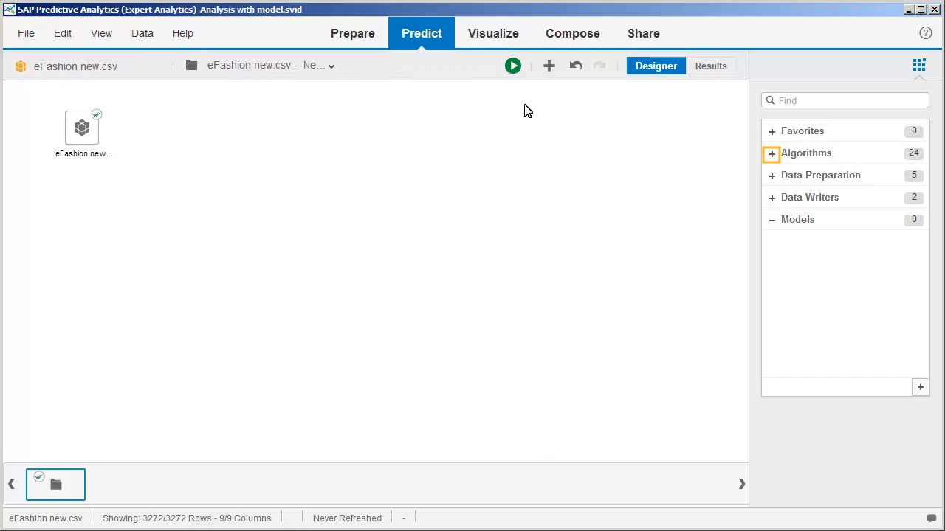
- Add an R-NNet Neural Network component to the eFashion new.csv analysis and set its algorithm type to Regression
click(771, 154)
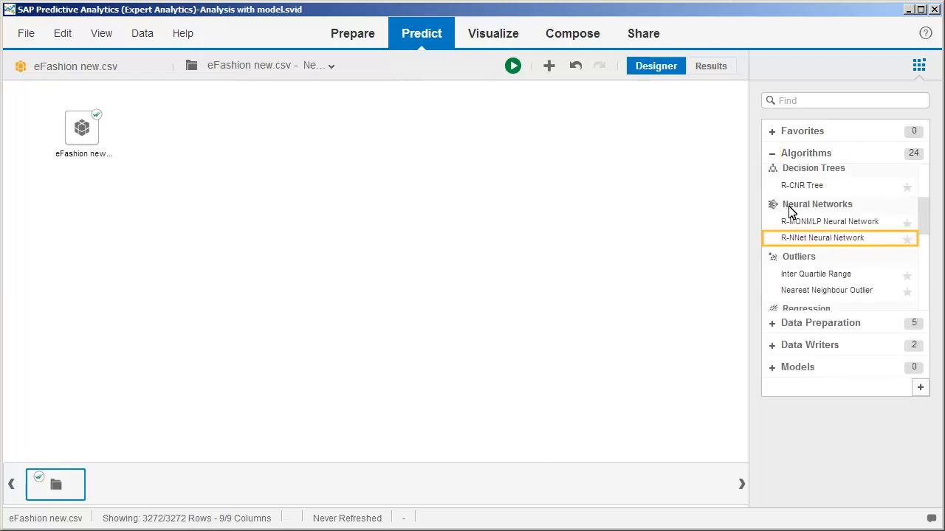
double_click(802, 239)
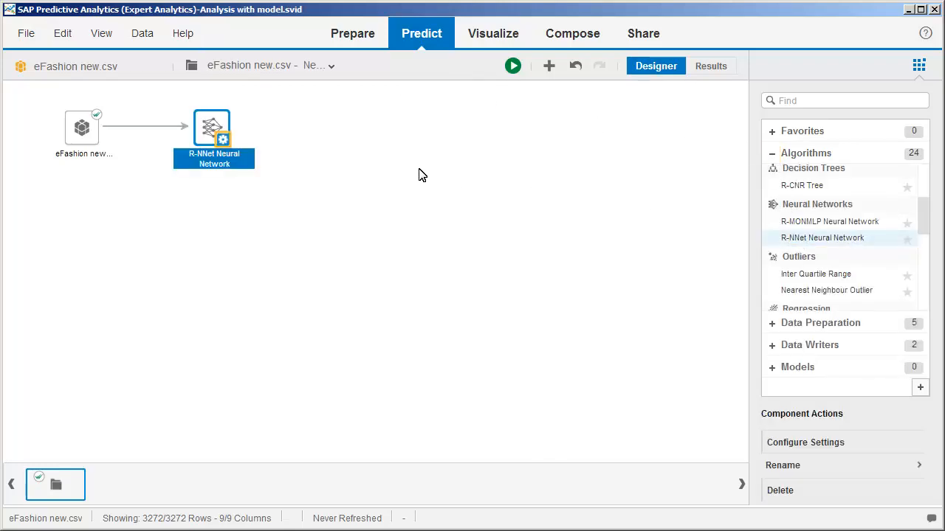
right_click(218, 136)
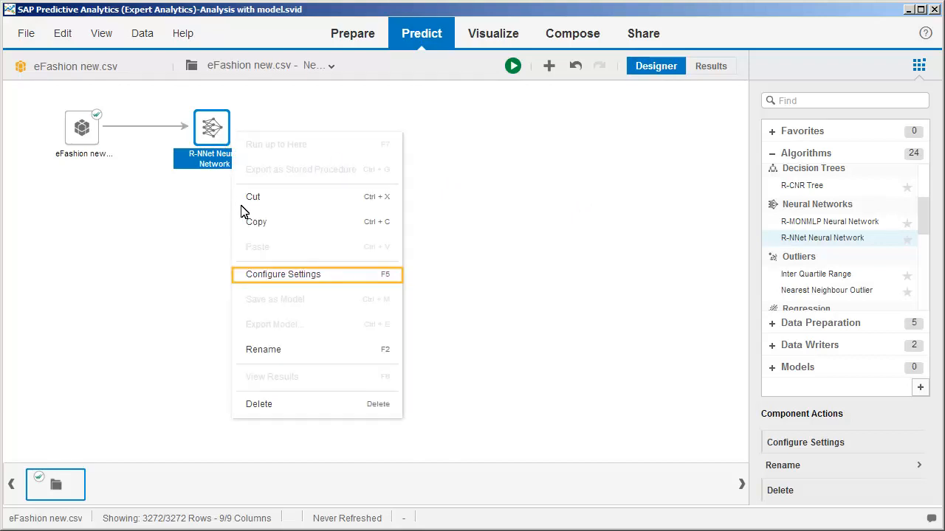
click(266, 277)
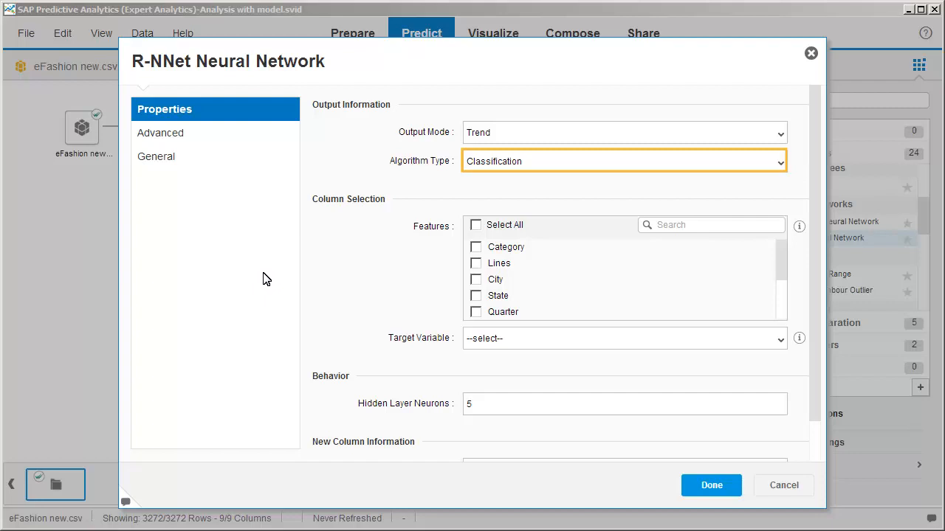
click(494, 164)
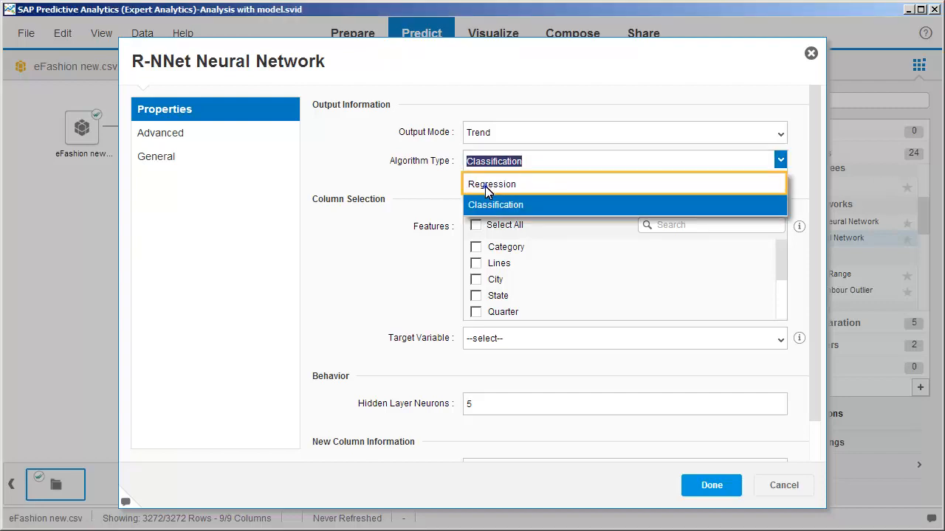
click(485, 184)
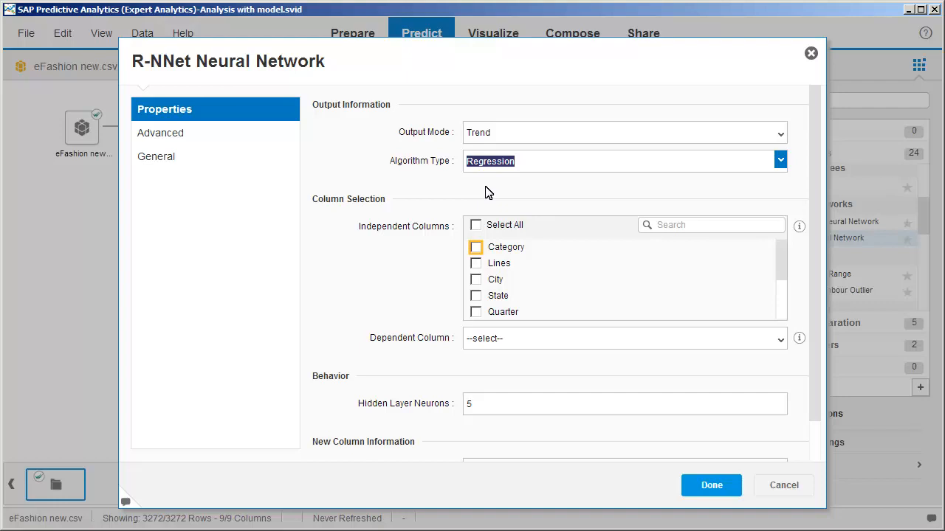
- Choose Category, Lines and City as independent columns and Quantity sold as the dependent column, and apply the settings
click(476, 247)
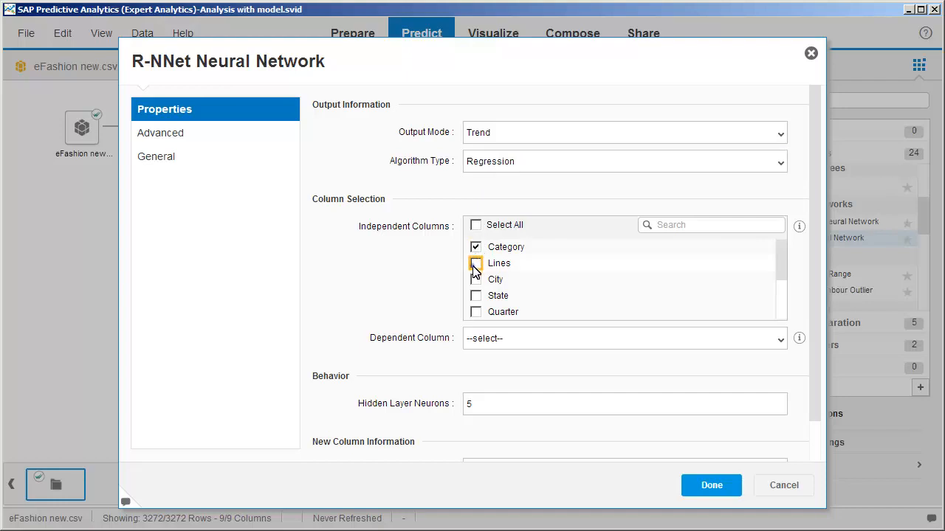
click(475, 266)
click(475, 280)
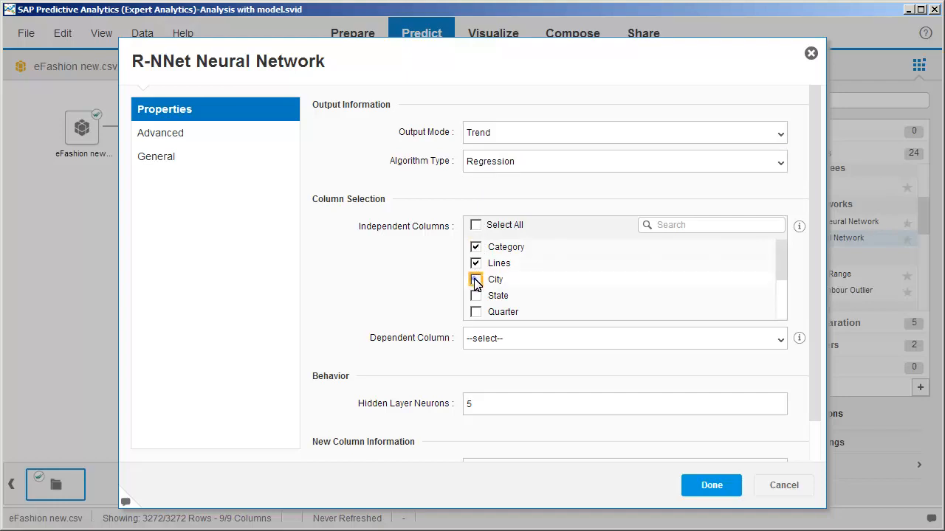
click(492, 339)
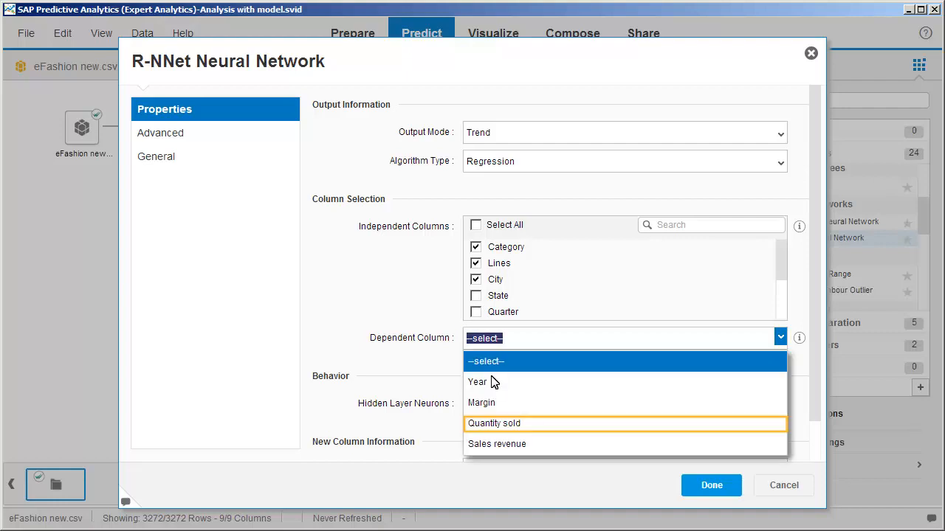
click(492, 423)
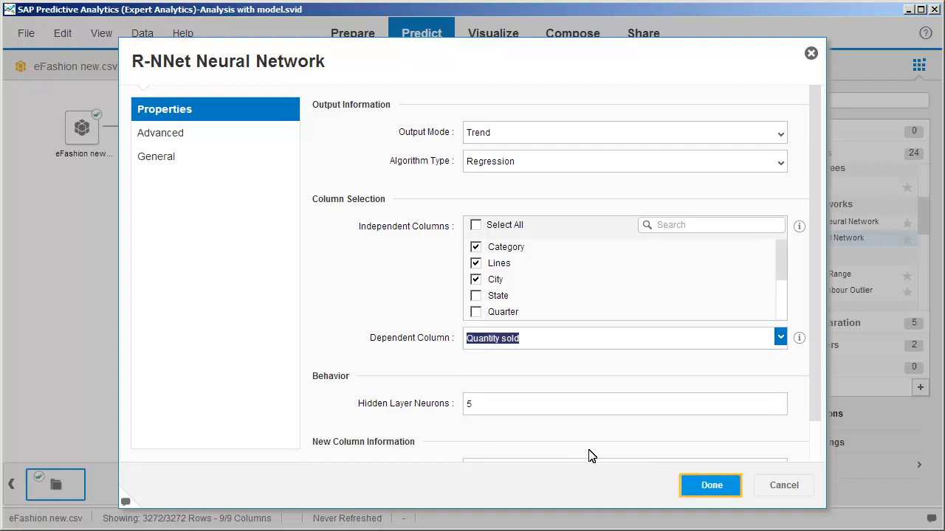
click(709, 485)
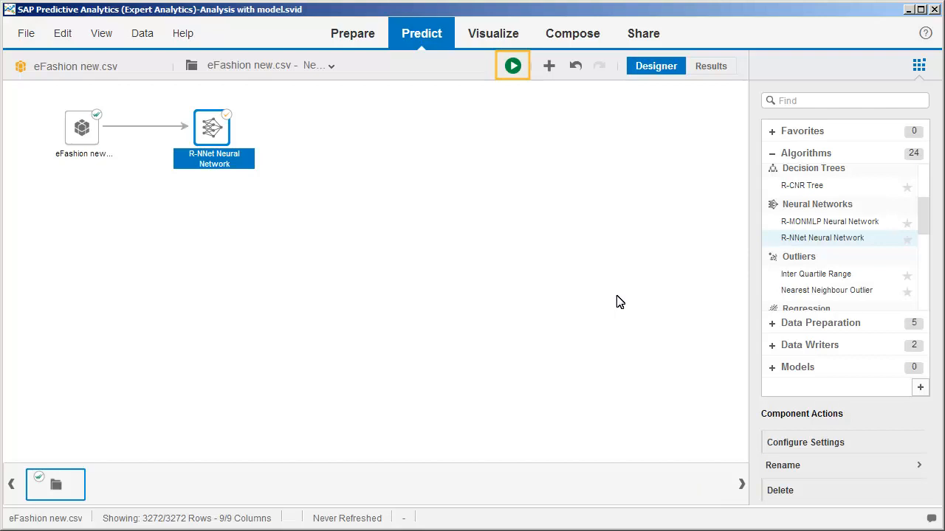
- Run the analysis without switching to the results, and save the neural network as a model named My Model
click(512, 66)
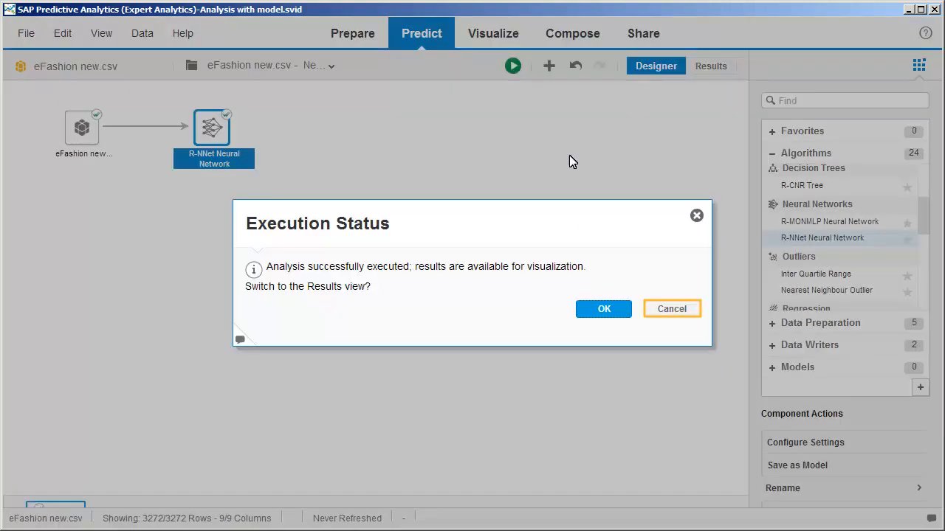
click(670, 310)
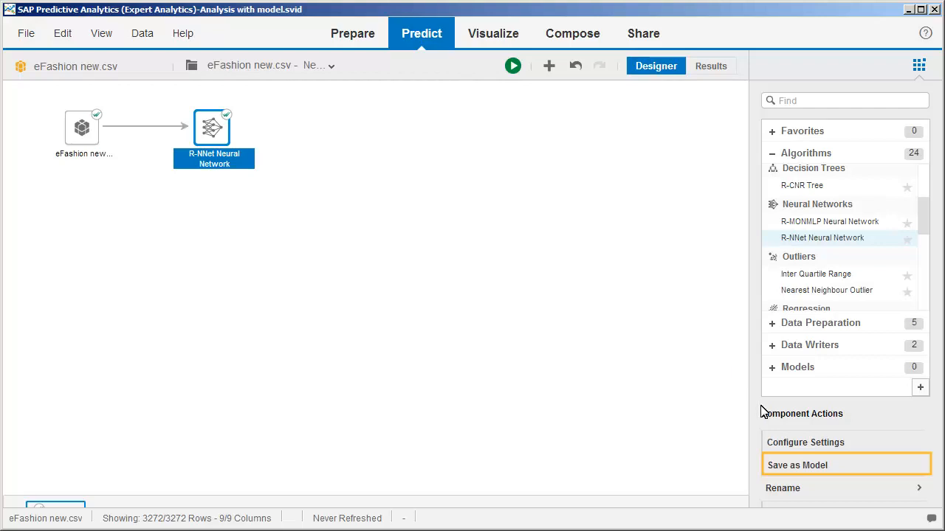
click(816, 466)
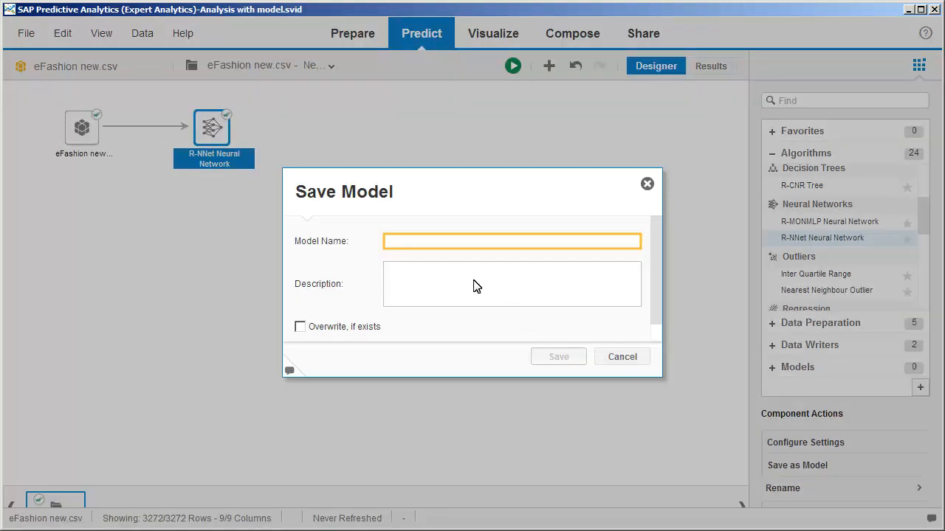
text(MyModel)
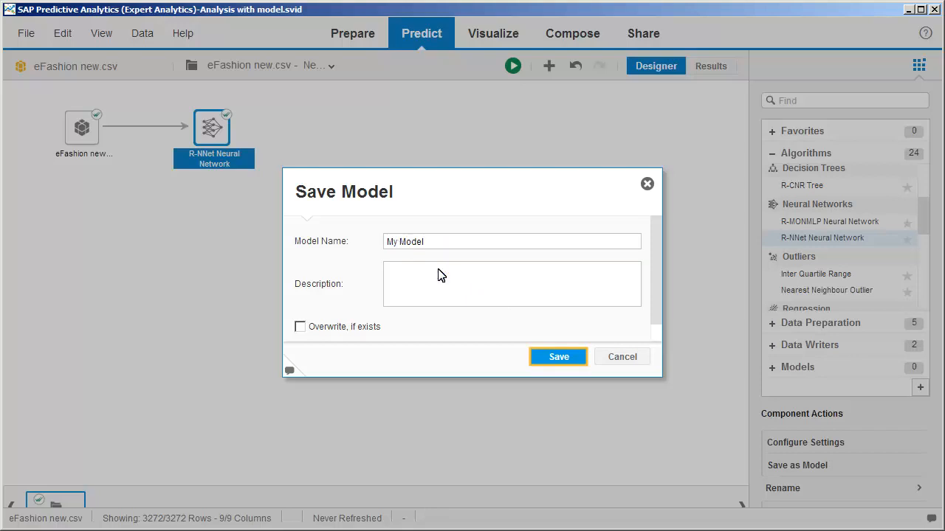
click(558, 355)
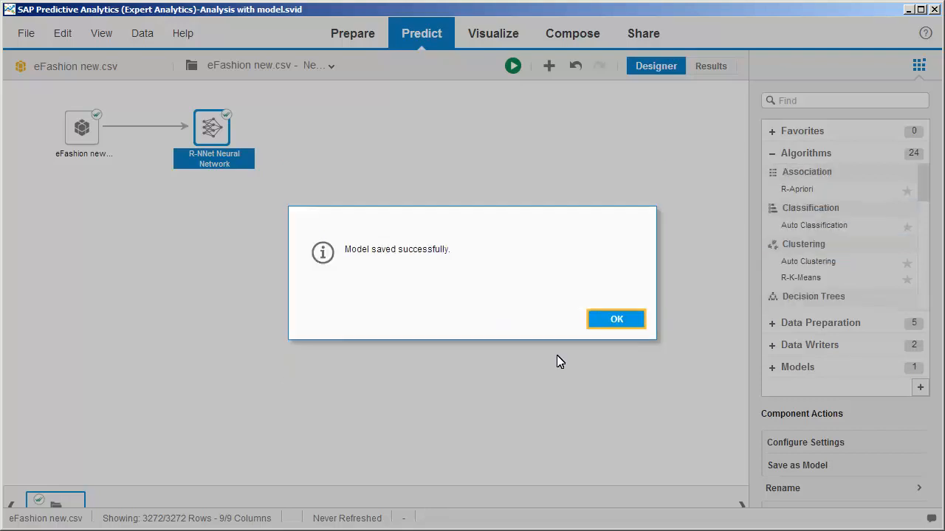
click(617, 320)
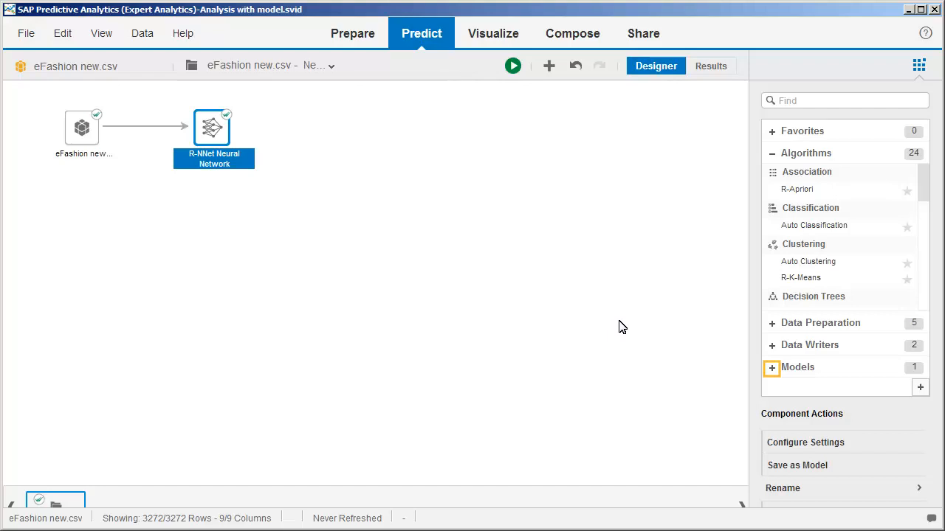
- Export the saved My Model as an Expert Analytics Archive (.spar) file named My Model on the Desktop
click(772, 369)
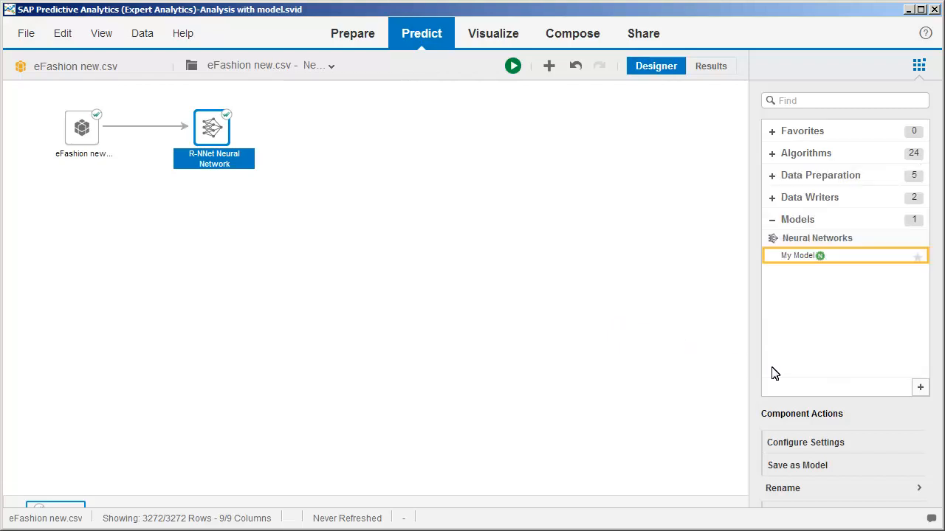
click(805, 262)
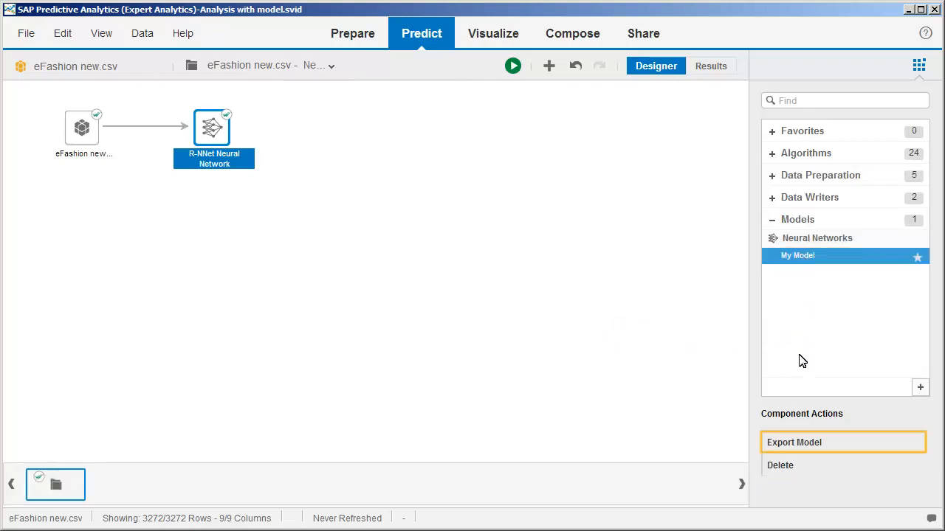
click(796, 443)
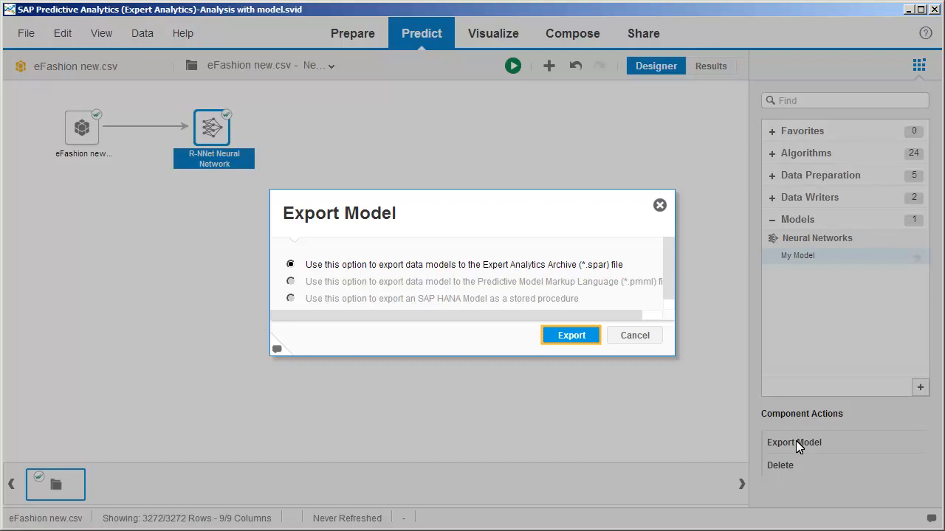
click(569, 338)
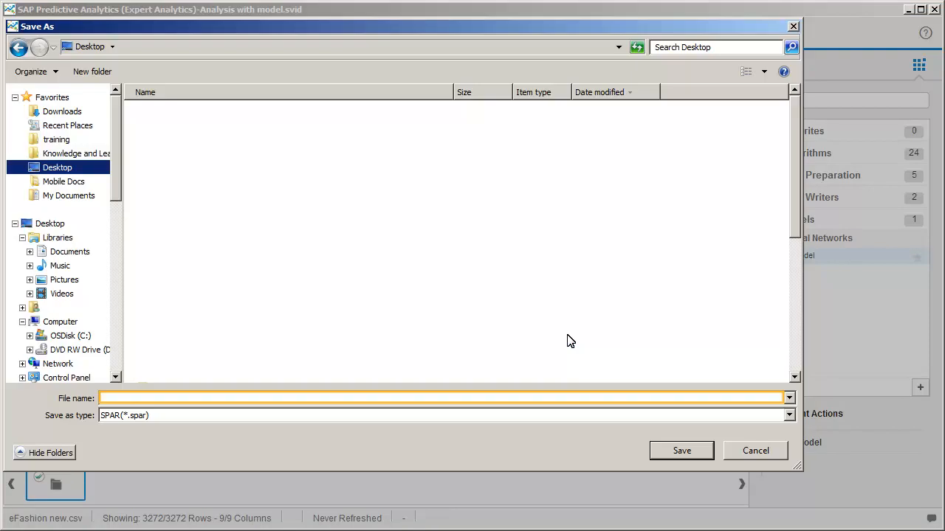
click(122, 399)
text(My Model)
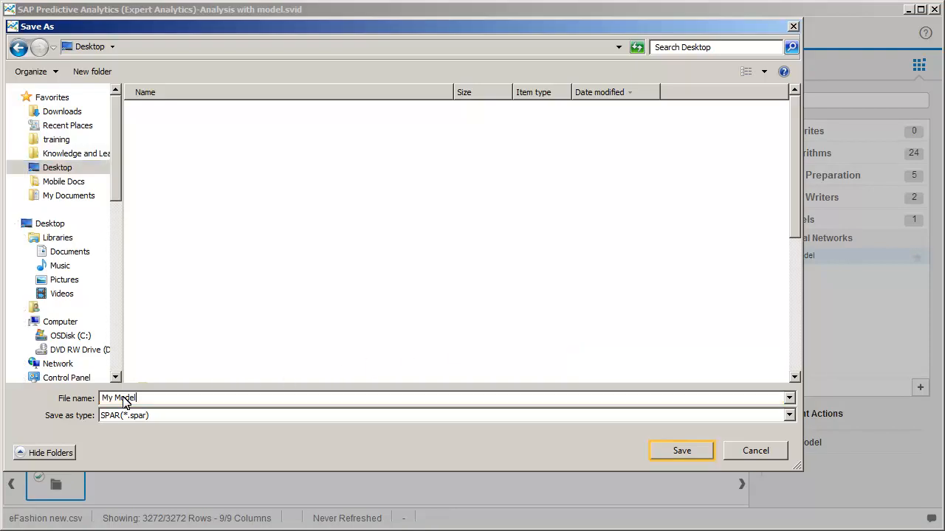
click(662, 450)
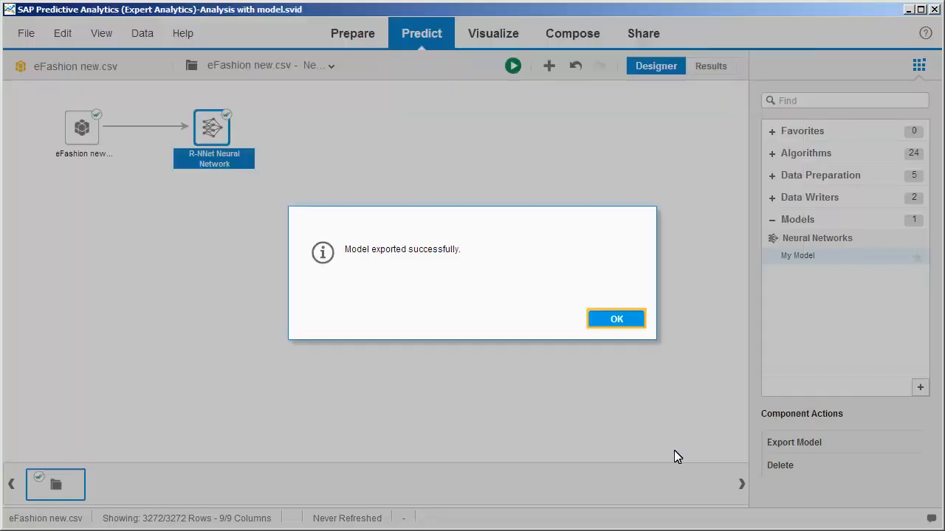
click(615, 320)
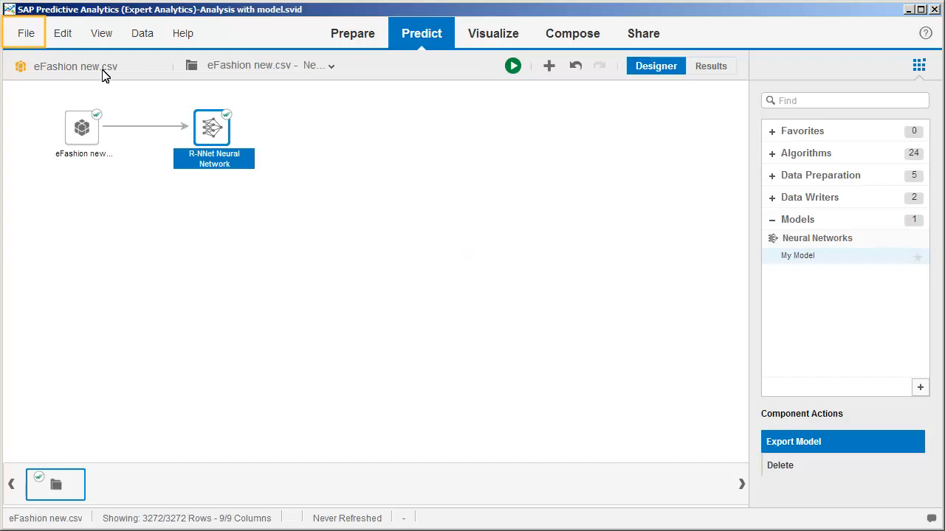
- Open the eFashion document from the saved documents
click(19, 35)
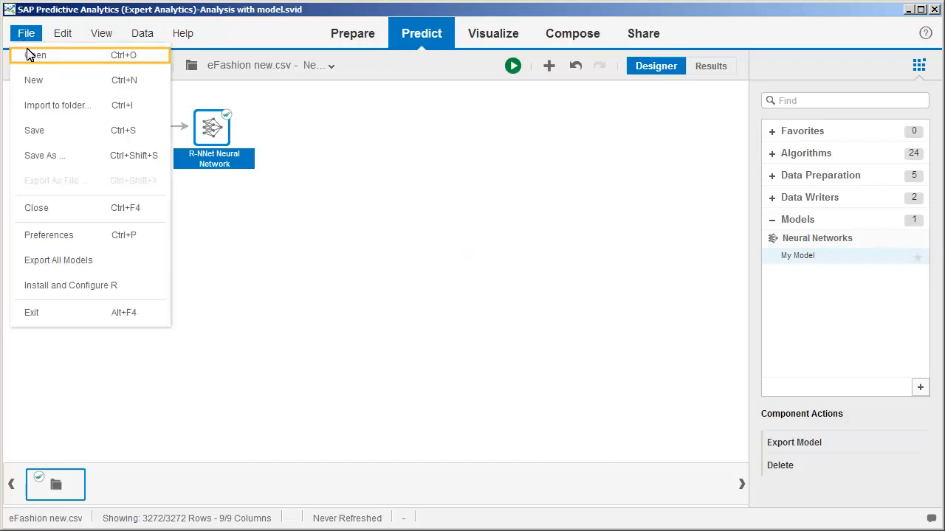
click(31, 56)
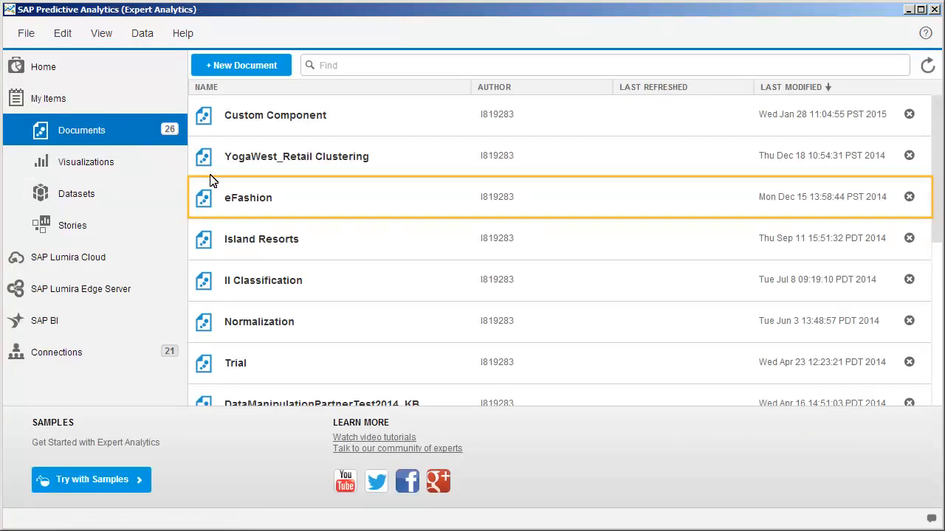
click(246, 201)
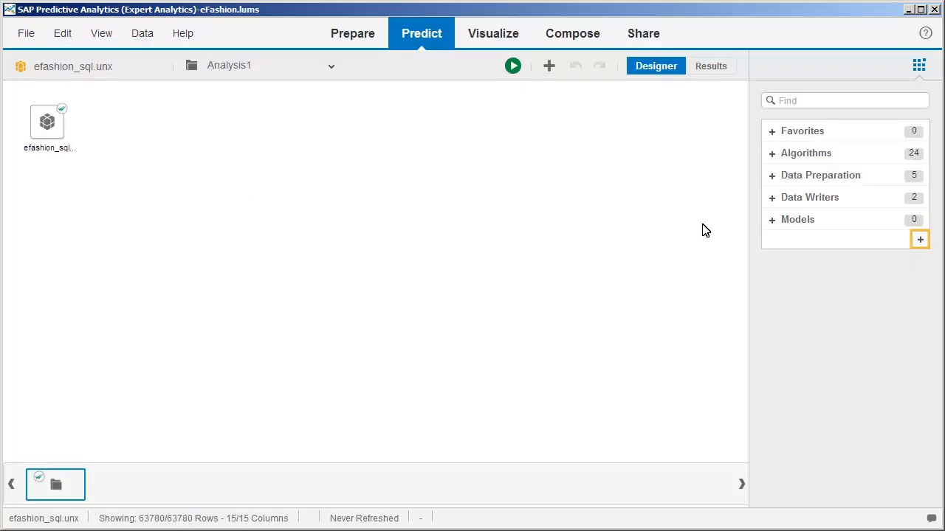
- Import My Model from the My Model.spar file on the Desktop into the eFashion document
click(918, 241)
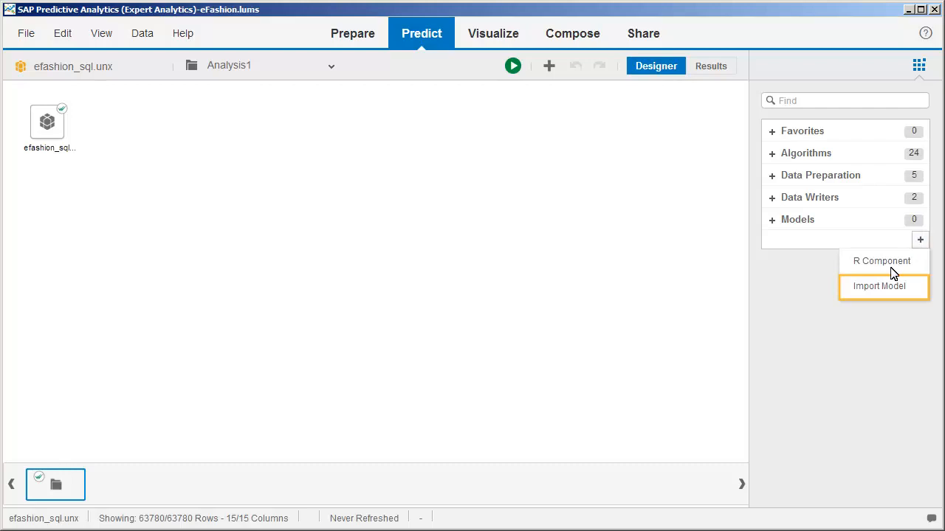
click(880, 288)
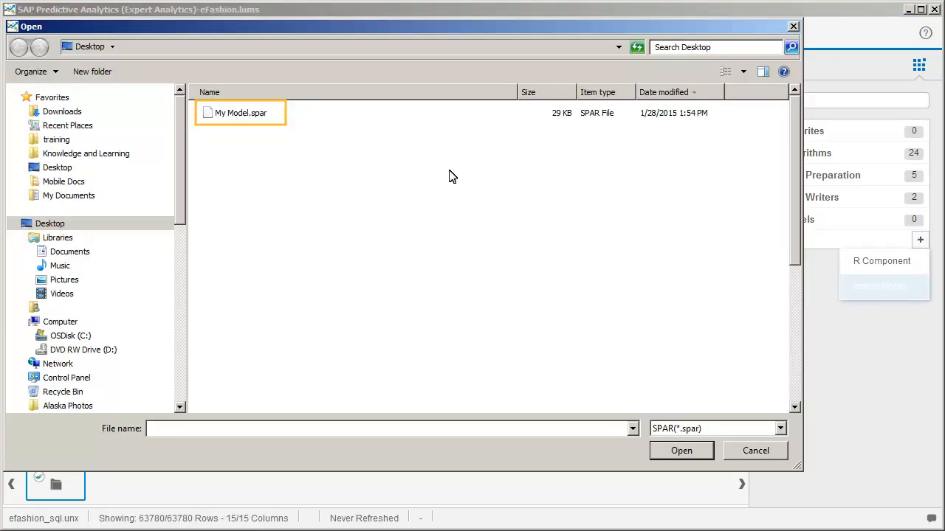
double_click(226, 117)
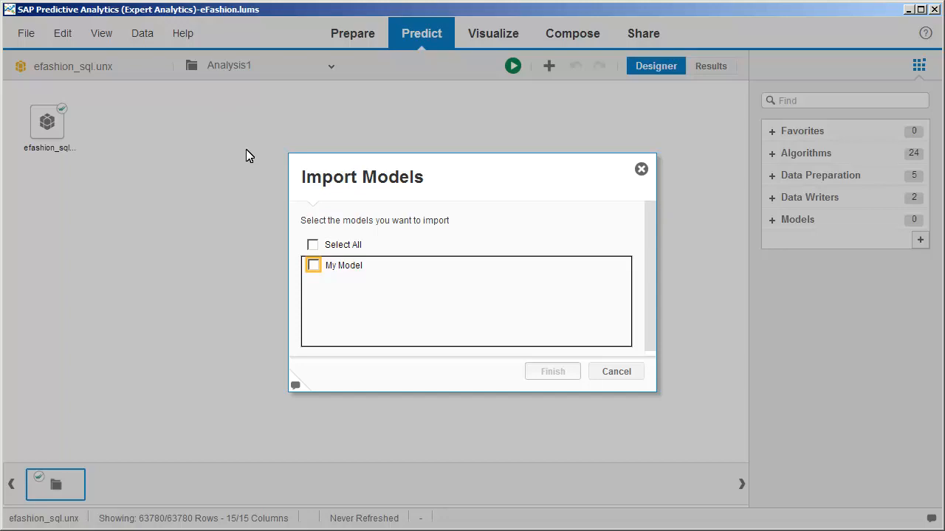
click(313, 266)
click(553, 372)
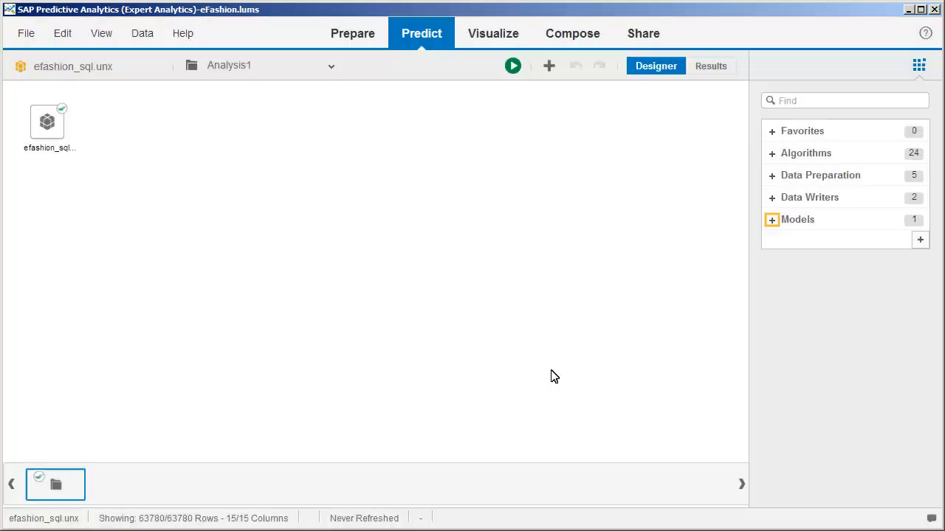
- Add the imported My Model to the efashion_sql.unx analysis and accept its Predict mode settings and column mapping
click(772, 220)
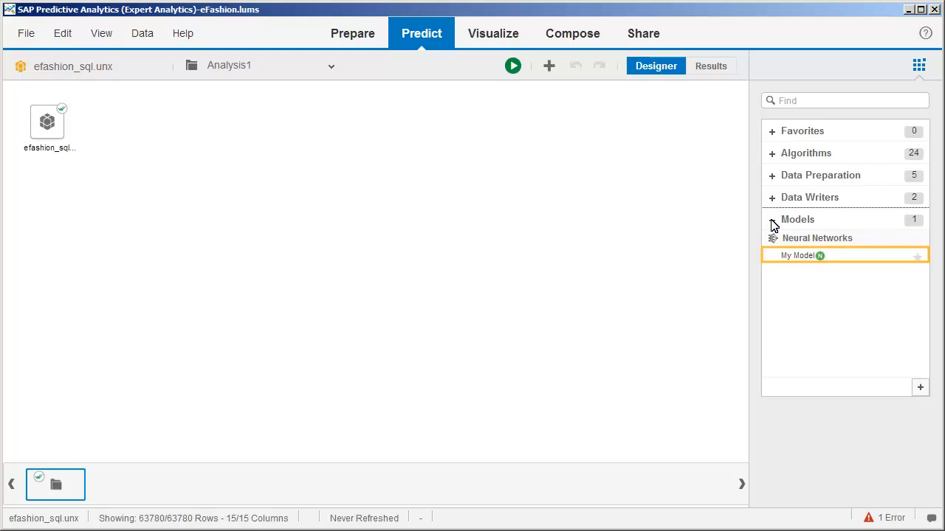
double_click(802, 258)
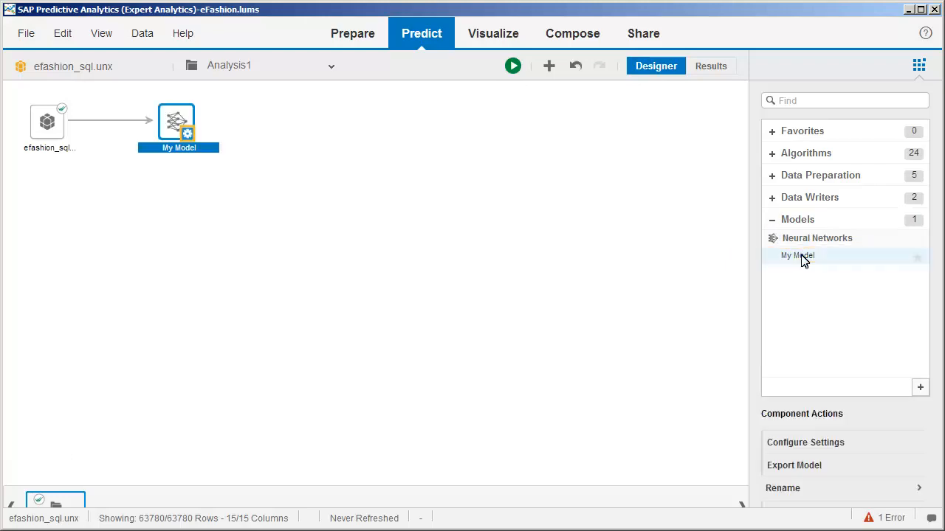
right_click(186, 136)
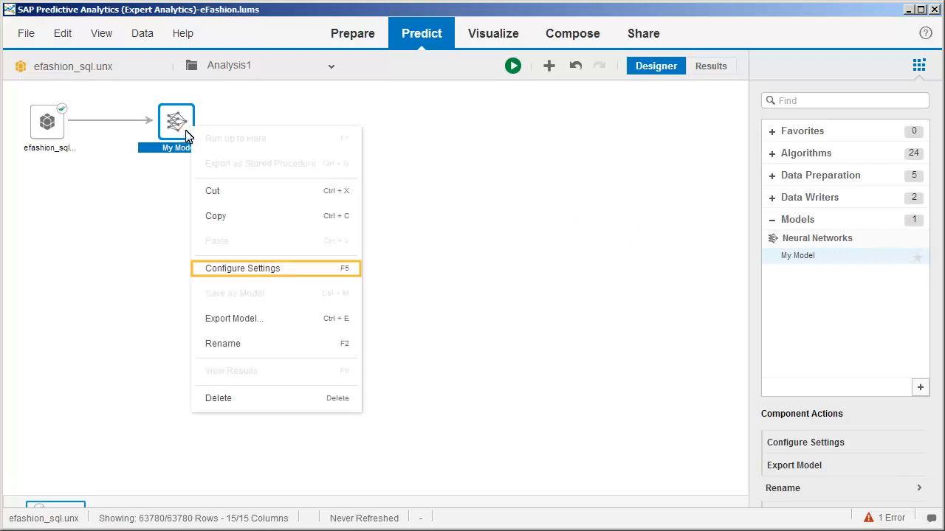
click(231, 270)
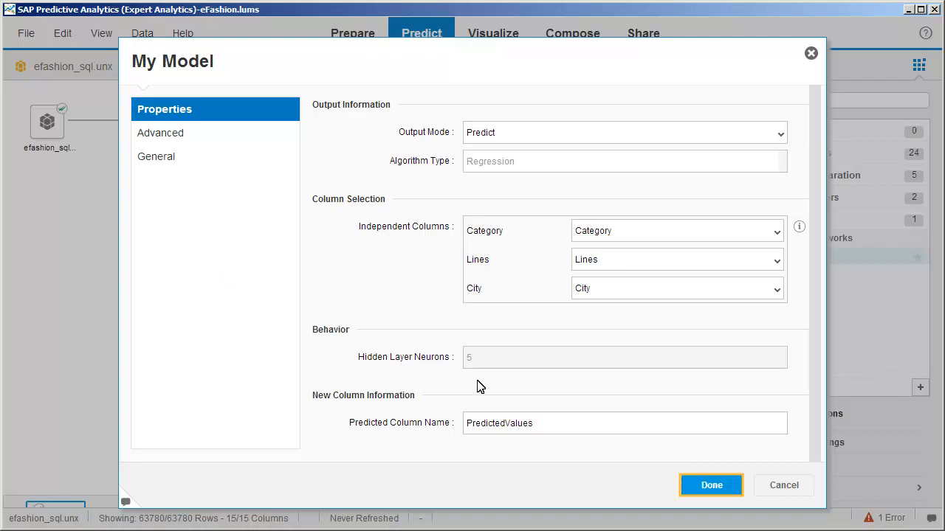
click(711, 486)
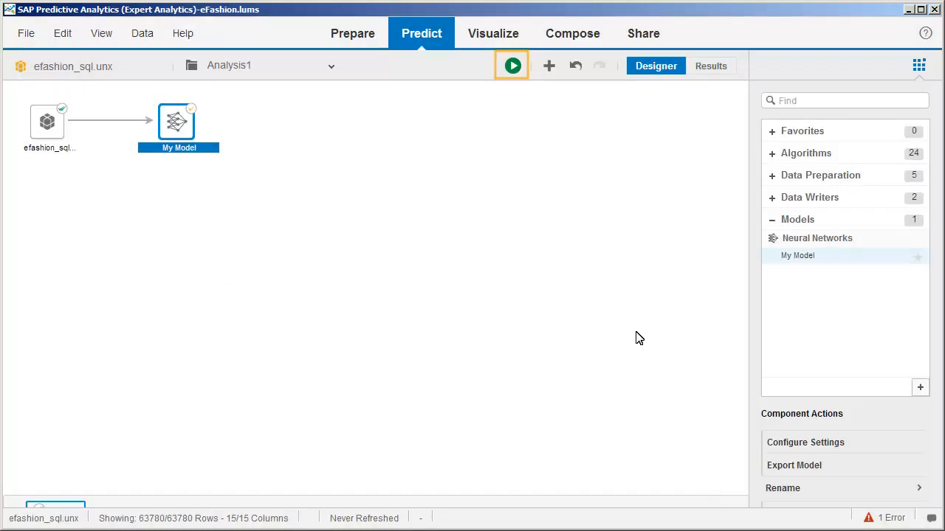
- Run the analysis with My Model and switch to the Results view
click(511, 66)
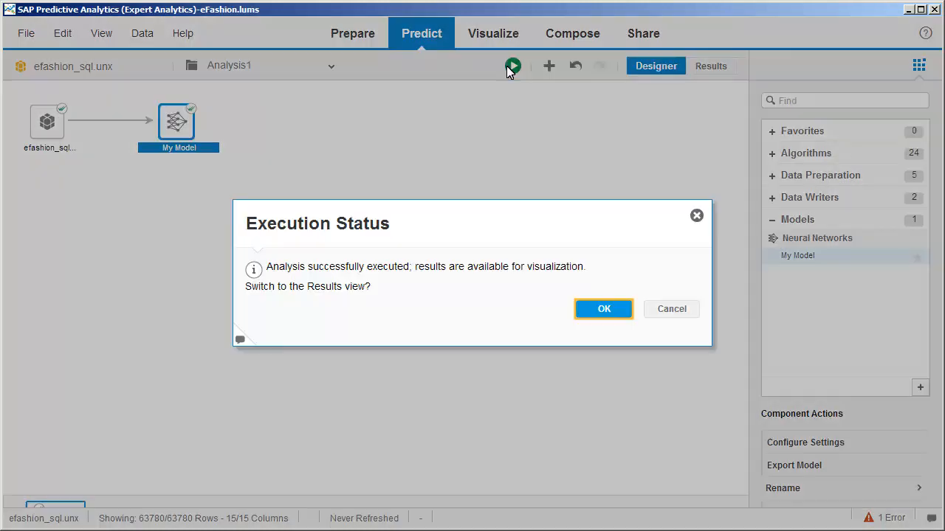
click(600, 310)
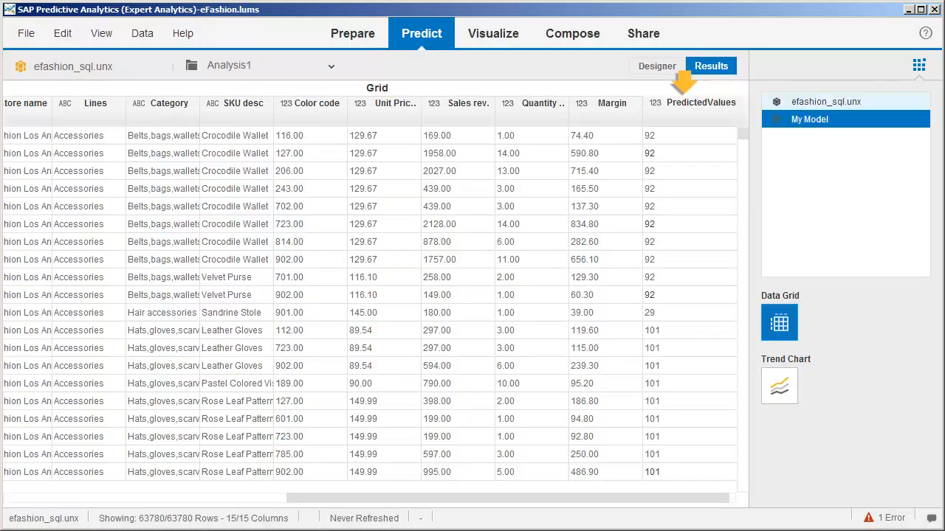